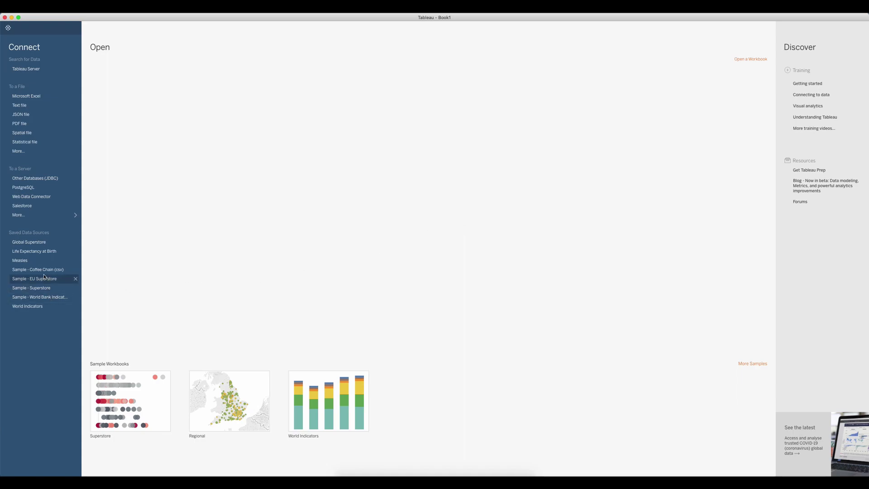
- Open a new worksheet from the Sample - Superstore saved data source
click(31, 288)
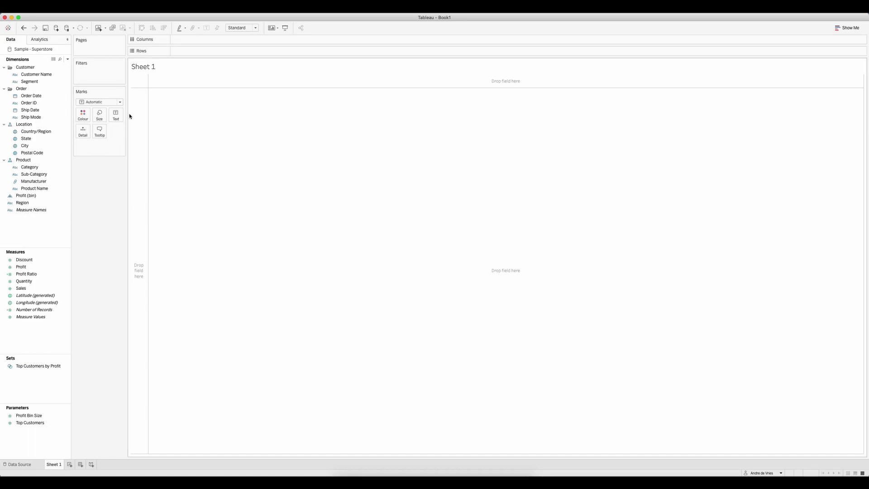
- Switch marks to Pie, with Ship Mode on Colour and SUM(Sales) on Angle
click(108, 102)
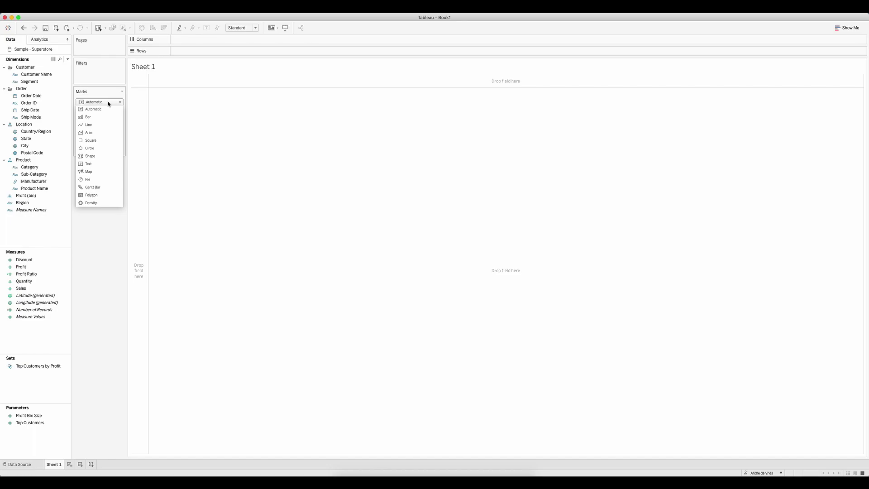
click(96, 178)
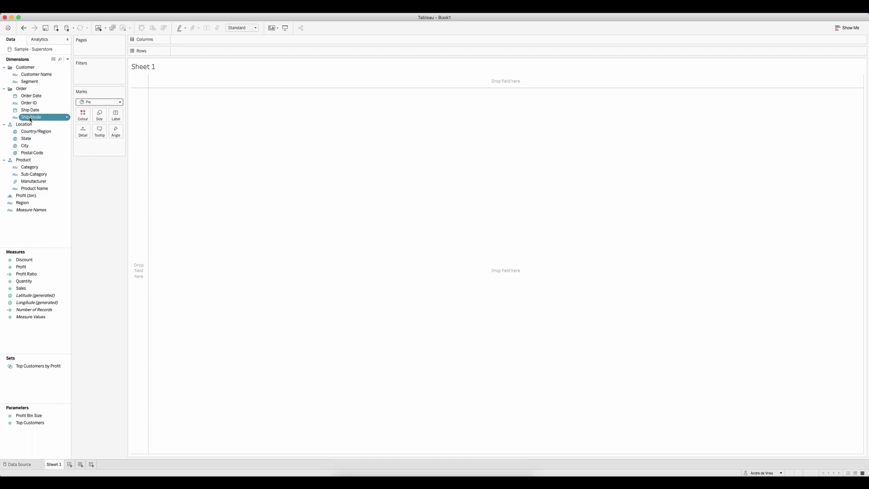
drag(30, 118, 83, 116)
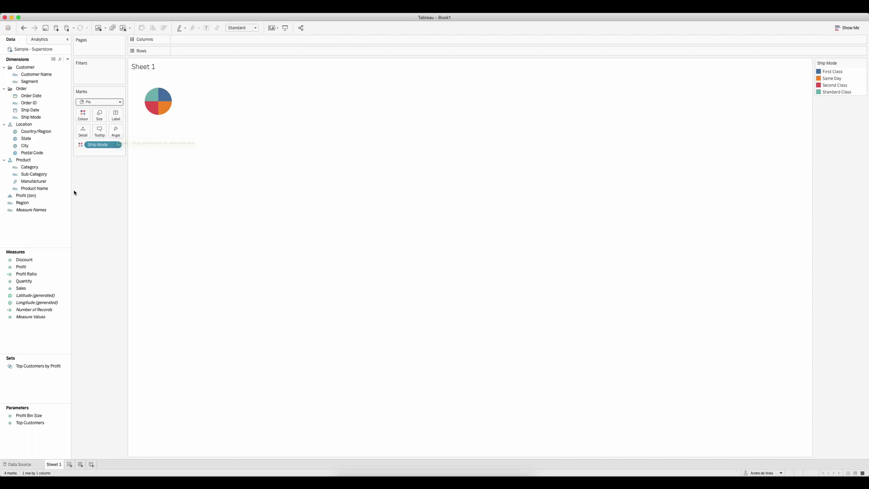
click(30, 295)
mouse_move(21, 289)
mouse_down()
mouse_move(105, 131)
mouse_move(115, 131)
mouse_up()
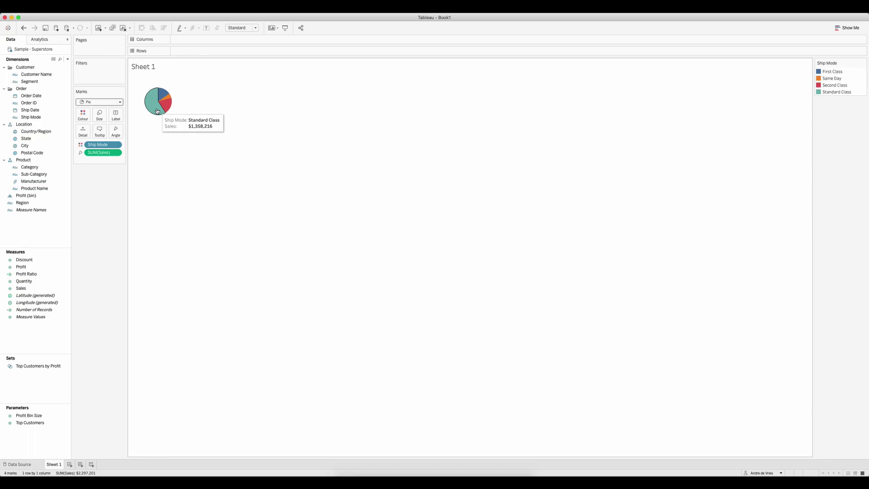
- Sort Ship Mode descending by the field Sales (Sum)
click(117, 146)
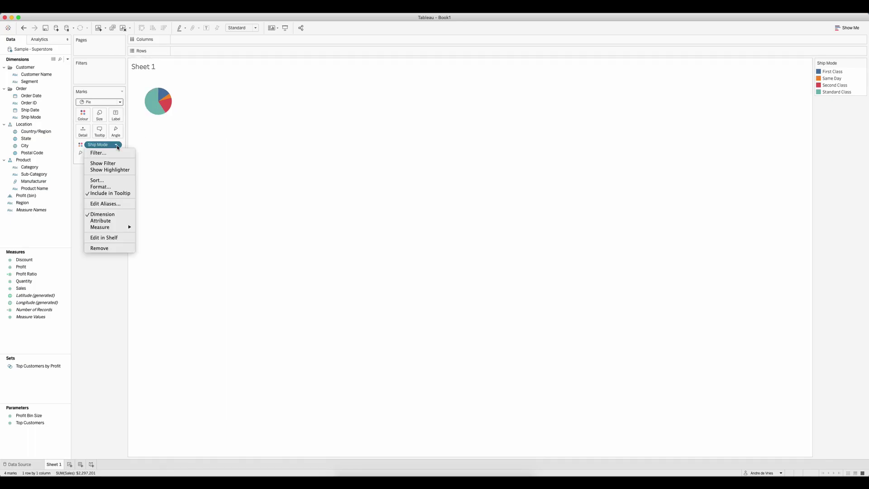
click(110, 180)
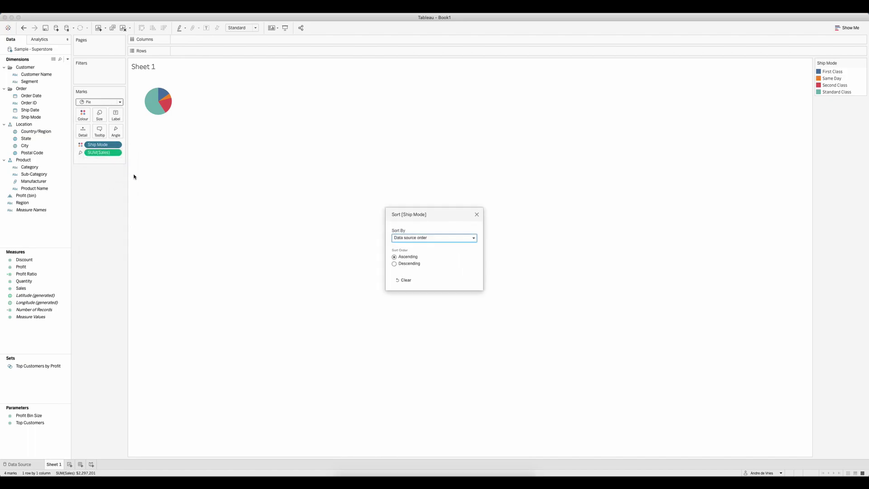
click(423, 238)
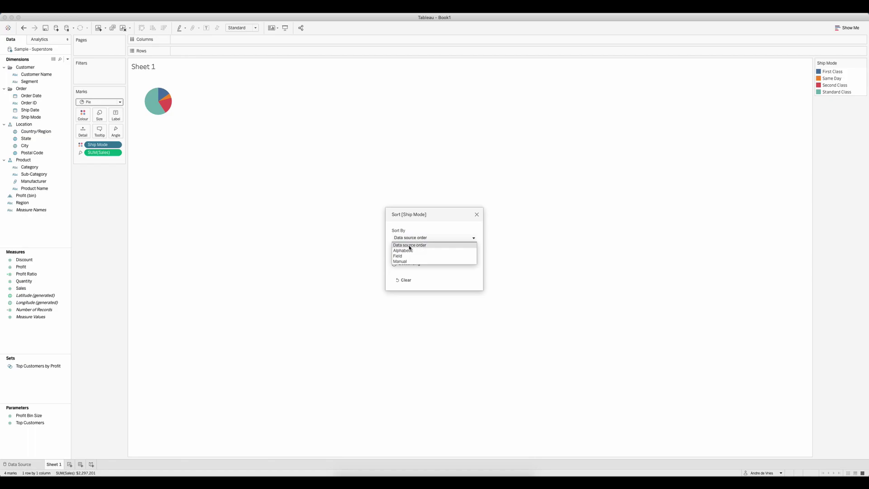
click(398, 256)
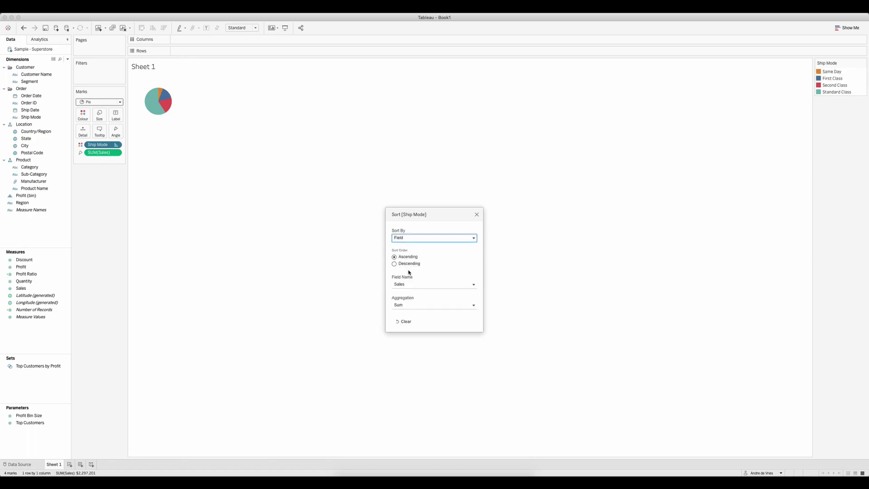
click(395, 263)
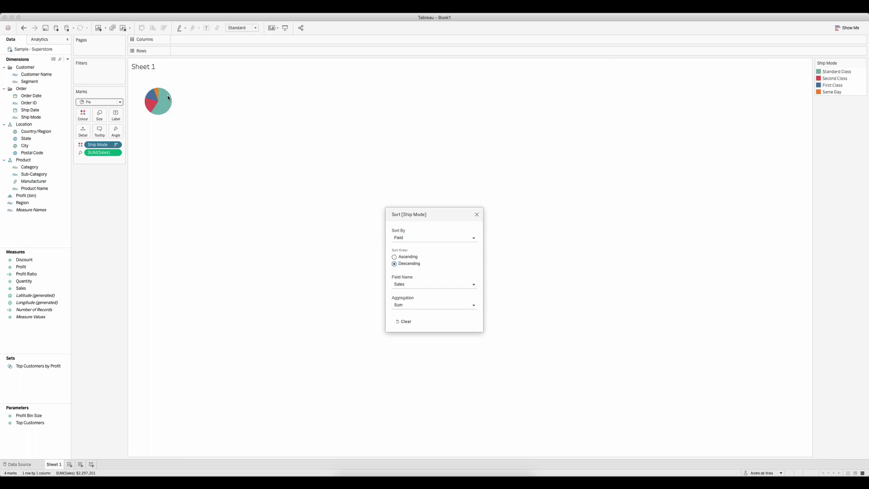
click(476, 215)
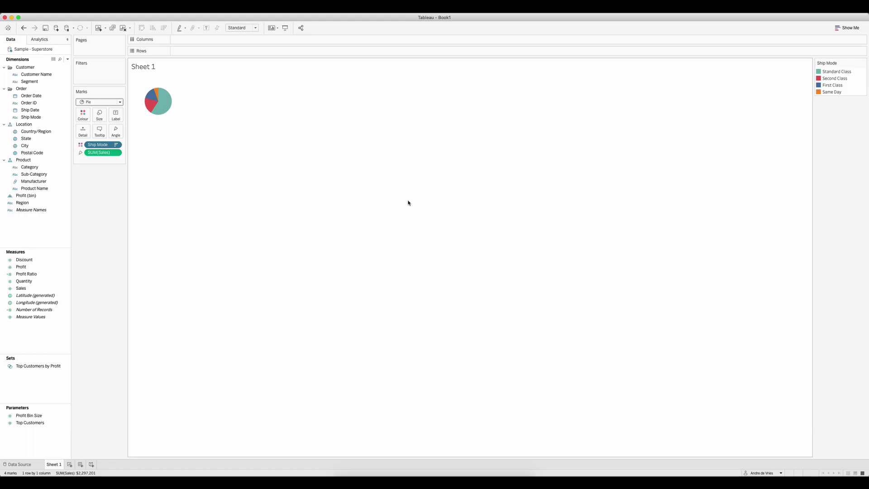
- Fit the view to Entire View, add MIN(1) to Columns, and enlarge the pie
click(242, 28)
click(234, 50)
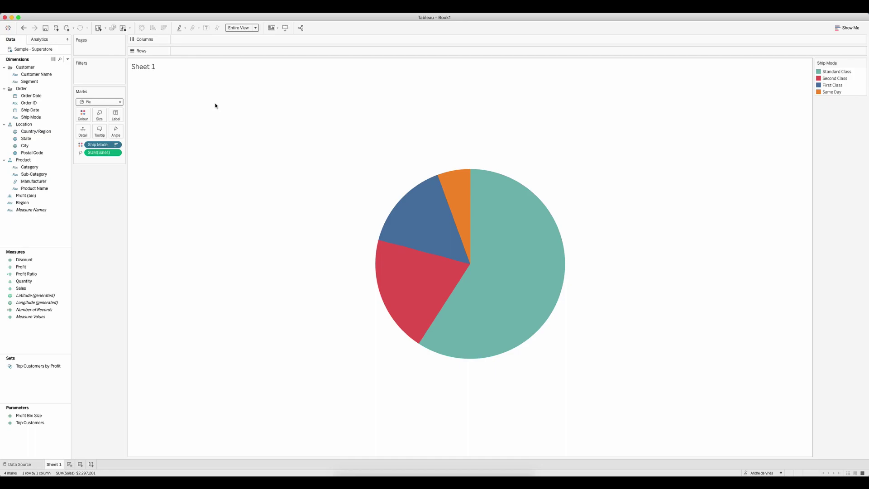
double_click(187, 42)
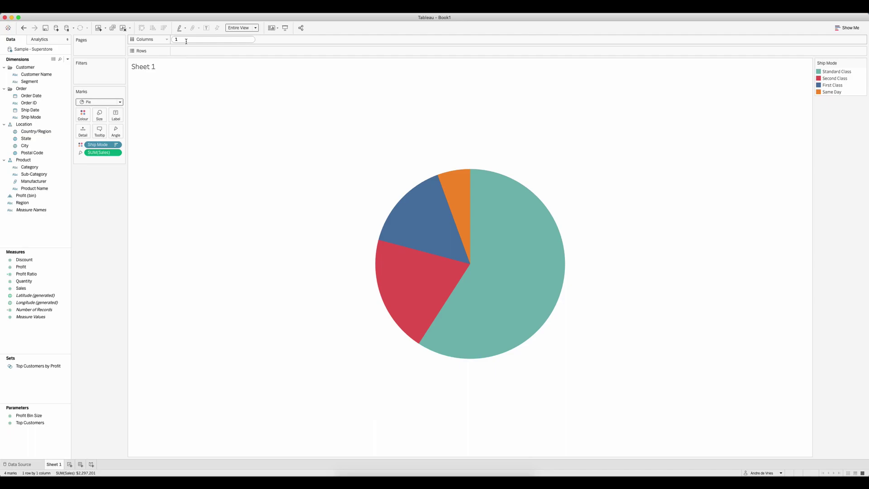
text(SUM(1)
key(Return)
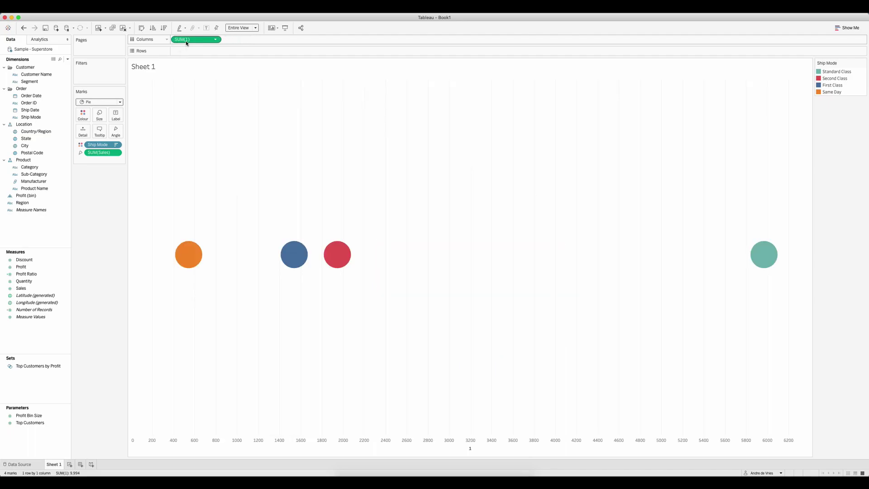
text(1)
click(217, 41)
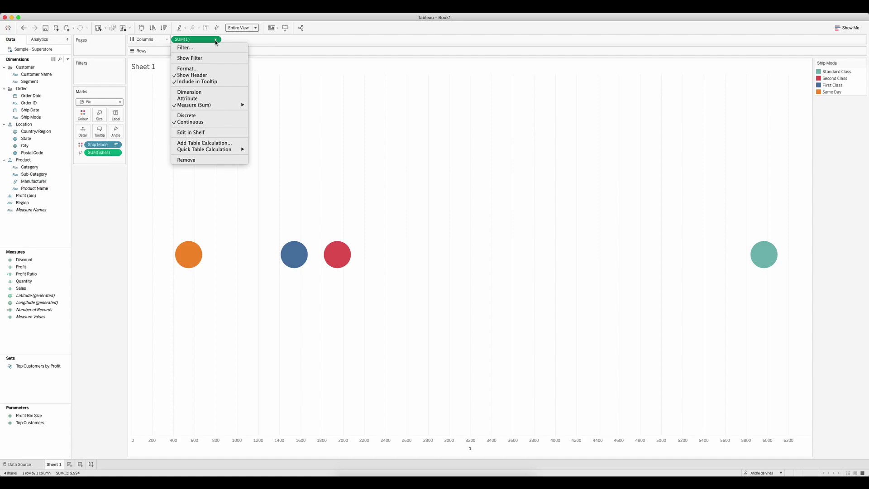
mouse_move(197, 104)
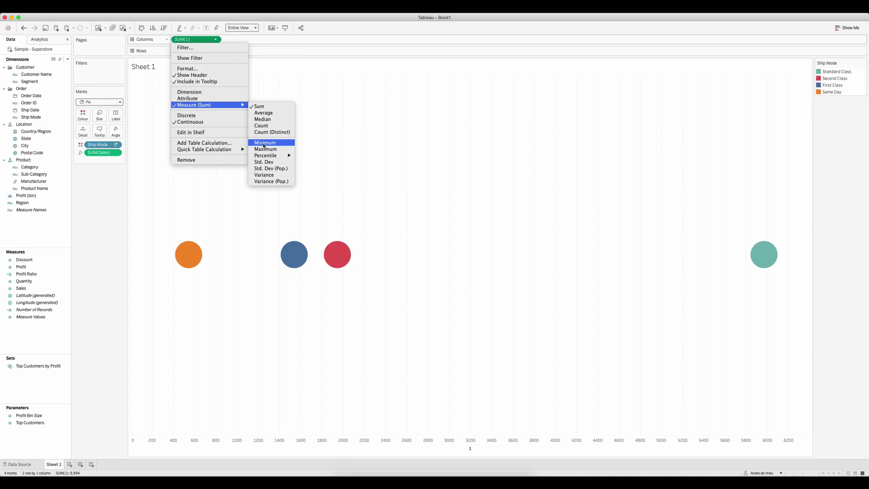
click(264, 143)
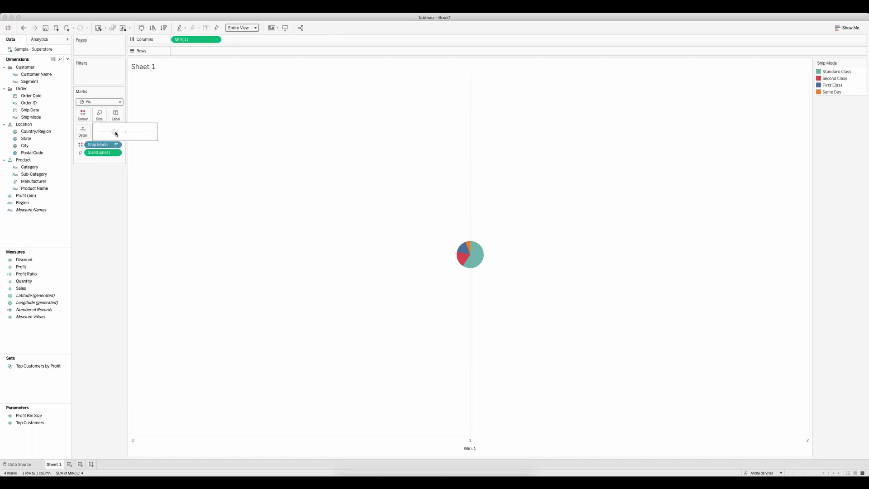
drag(115, 131, 136, 129)
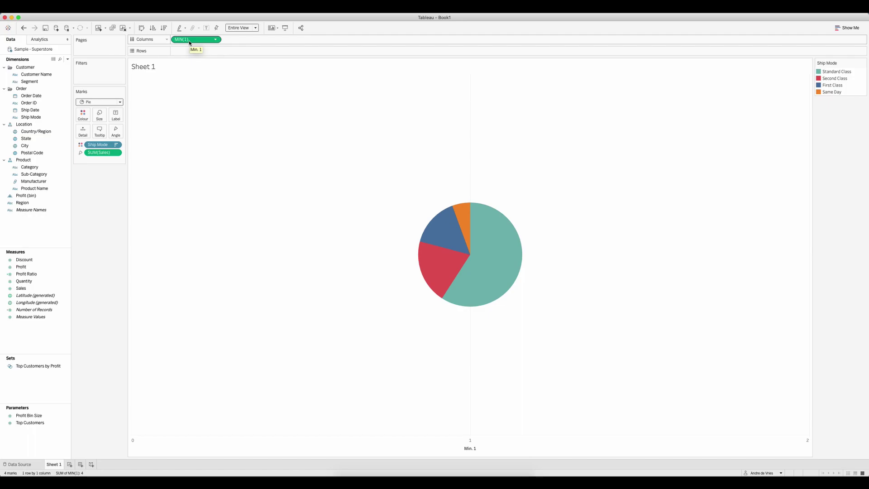
- Duplicate MIN(1) on Columns, remove Ship Mode from its marks card, and shrink its size
drag(189, 40, 229, 42)
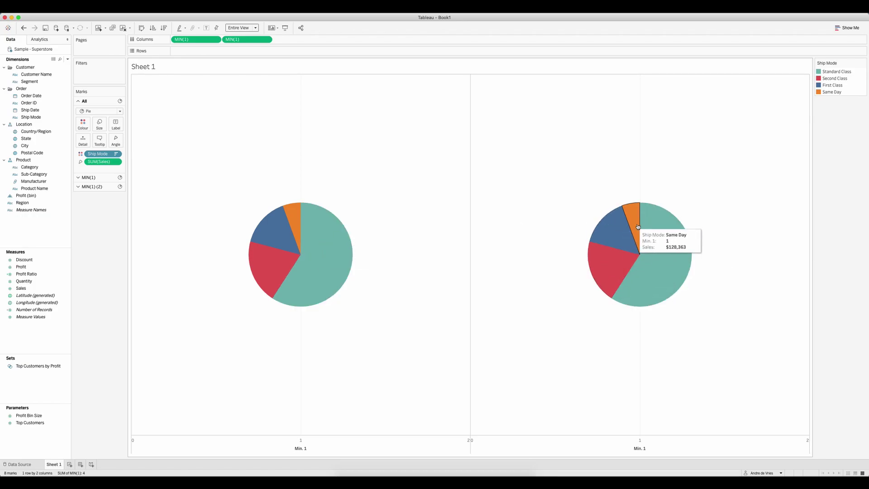
click(92, 186)
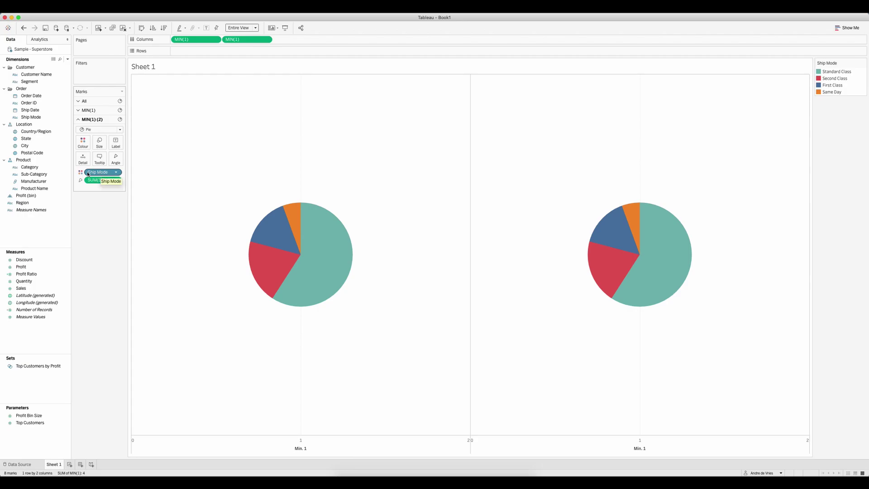
drag(99, 175, 99, 210)
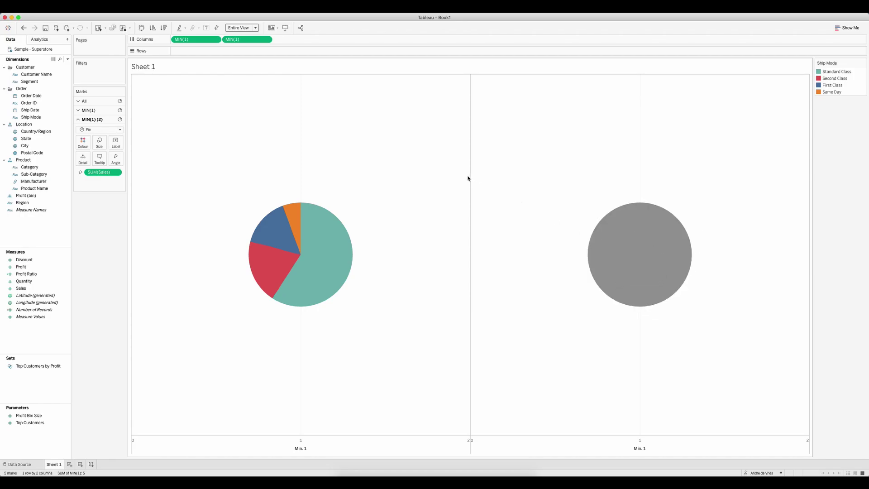
click(98, 143)
drag(136, 161, 125, 160)
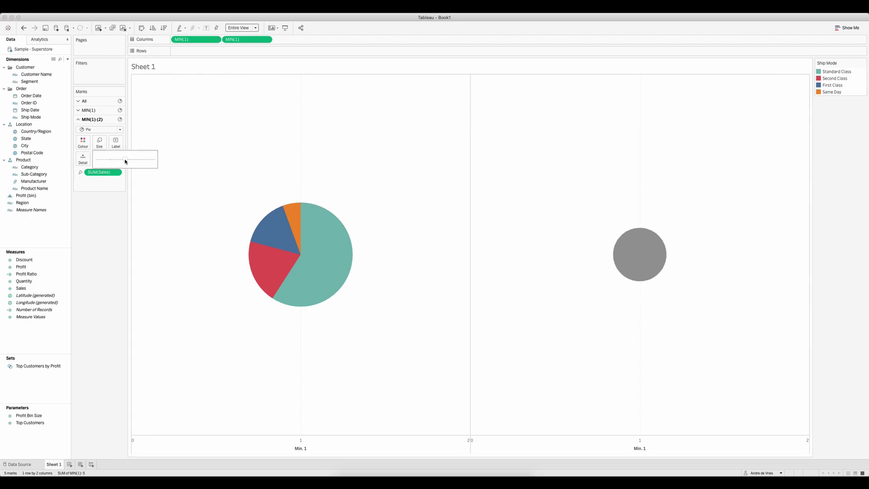
click(268, 41)
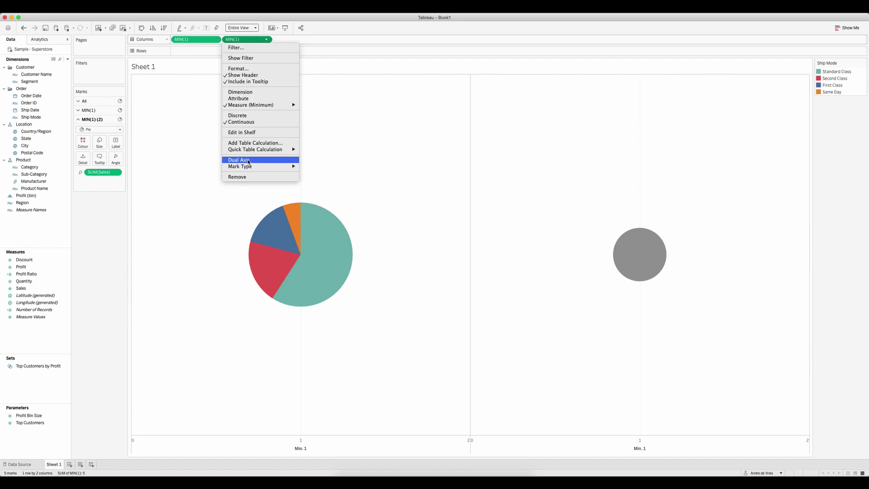
- Make the second MIN(1) a dual axis and synchronise the two axes
click(247, 161)
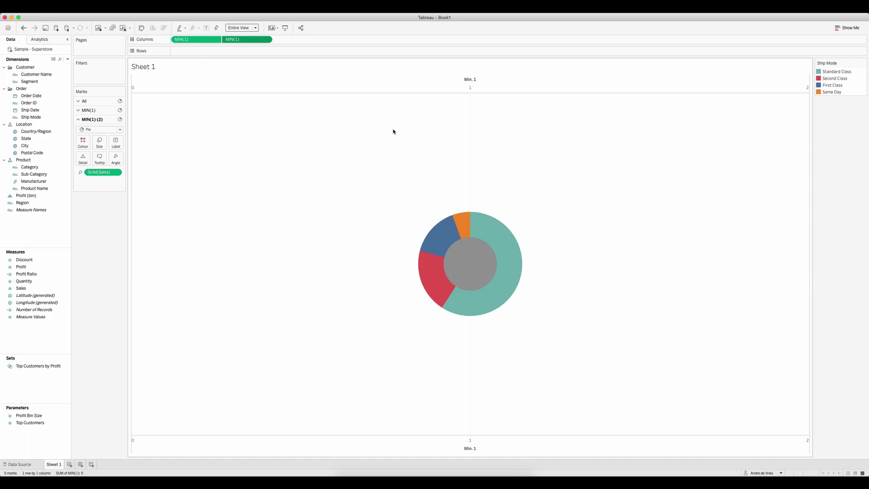
right_click(452, 90)
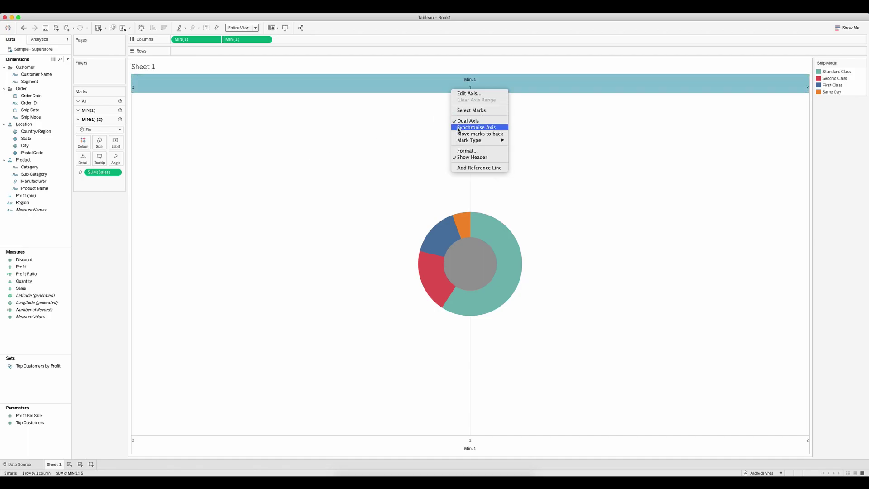
click(458, 129)
- Hide the headers of both the top and bottom axes
click(457, 89)
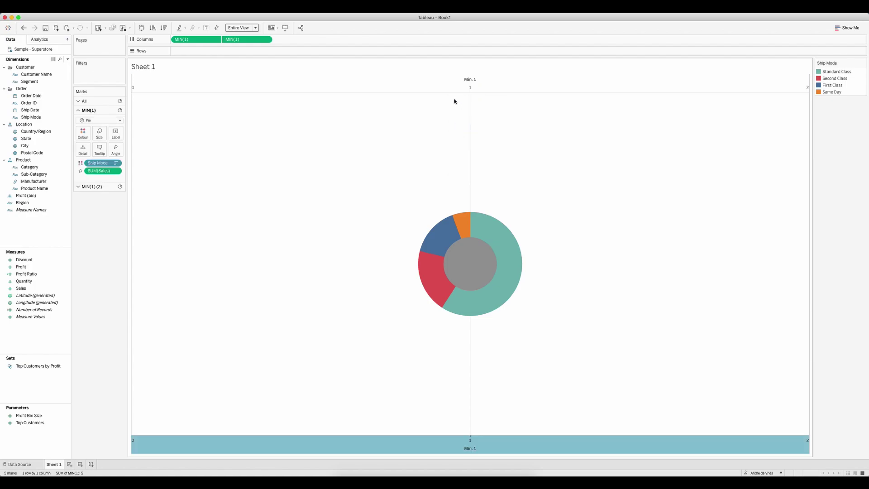
right_click(456, 89)
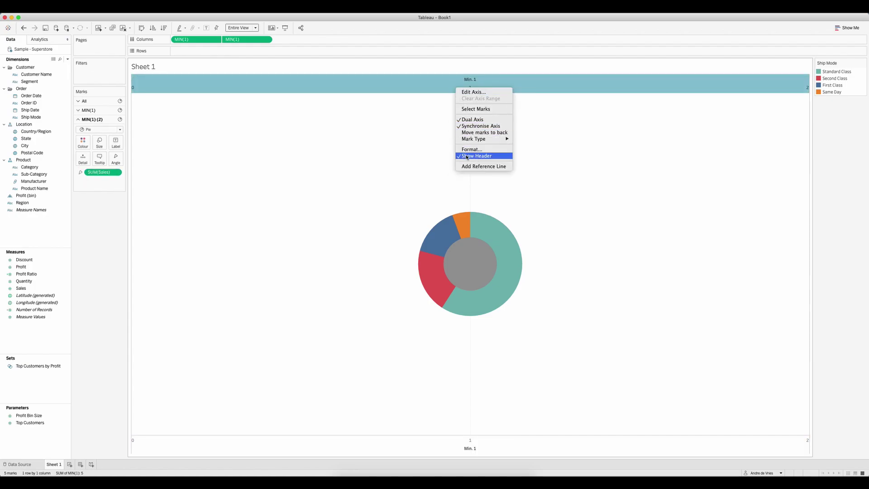
click(464, 156)
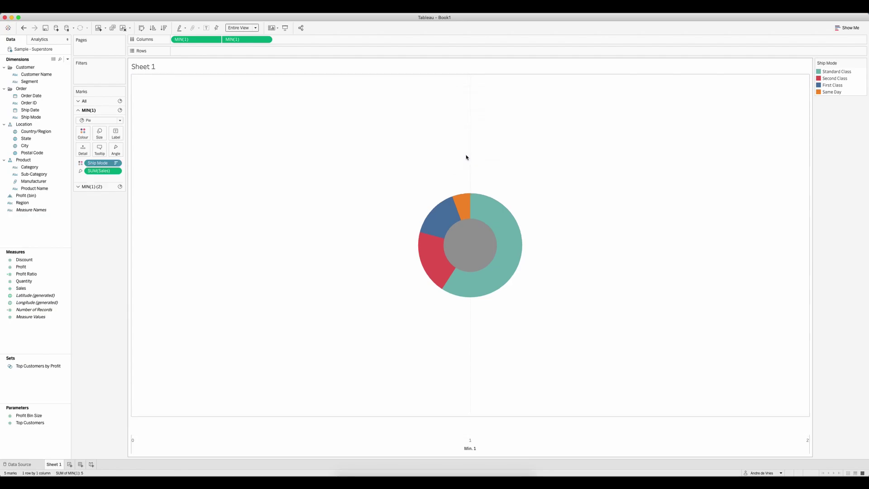
right_click(422, 446)
click(442, 428)
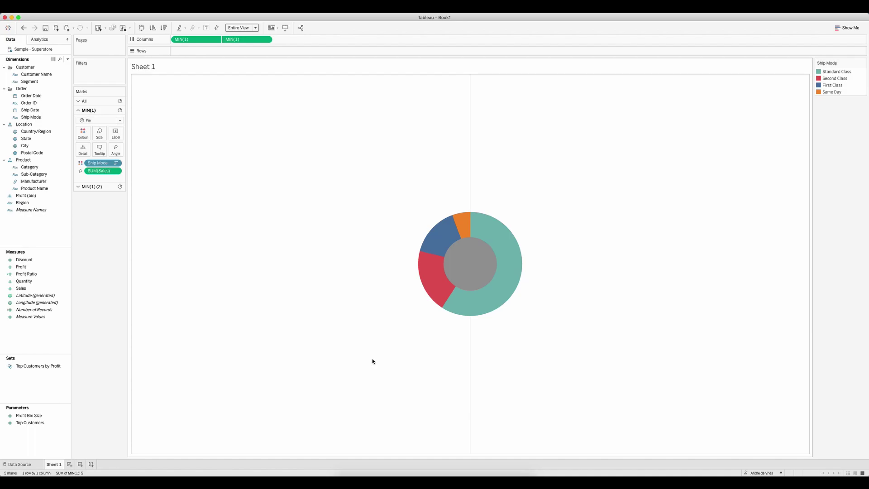
- Colour the MIN(1) (2) circle white and put SUM(Sales) on its Label
click(92, 186)
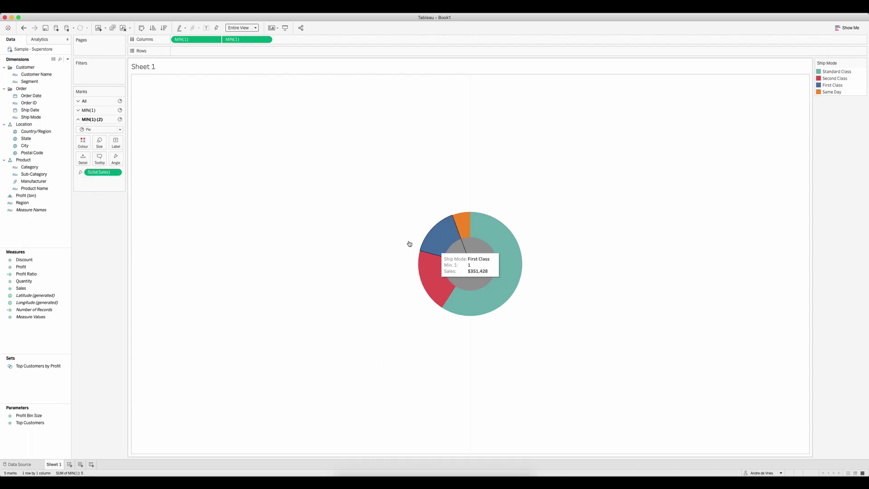
click(83, 143)
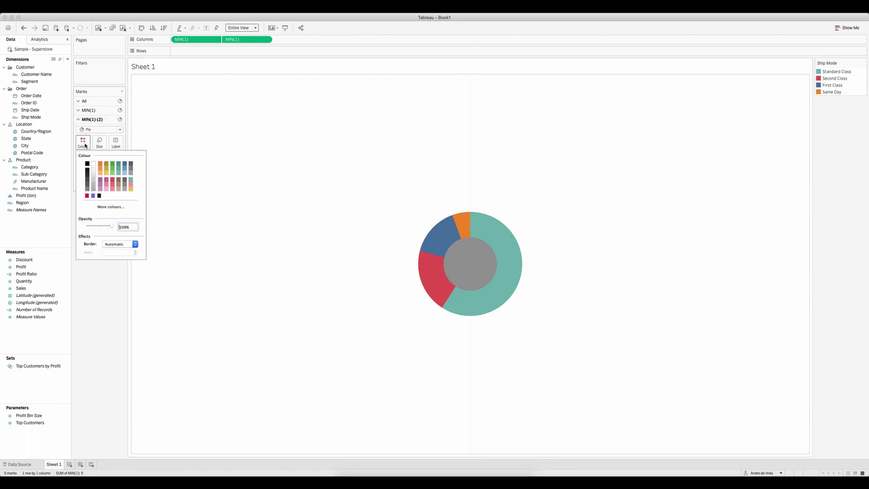
click(93, 164)
click(243, 180)
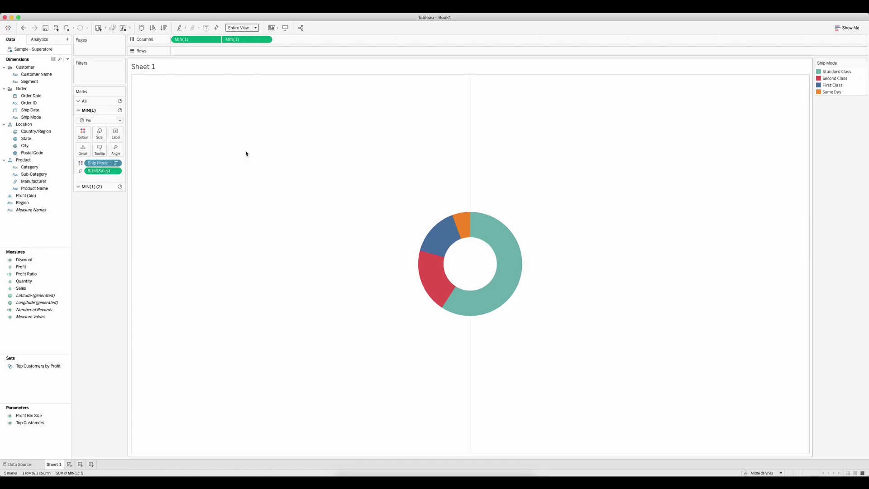
click(107, 186)
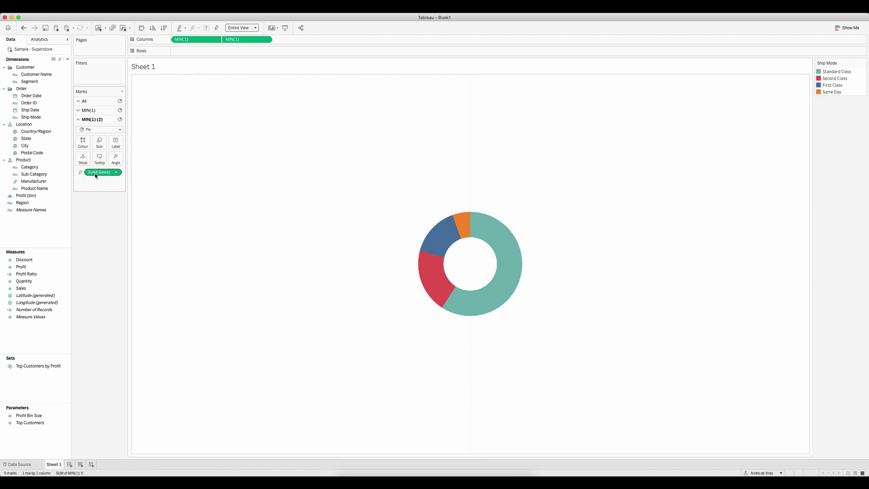
drag(21, 288, 115, 143)
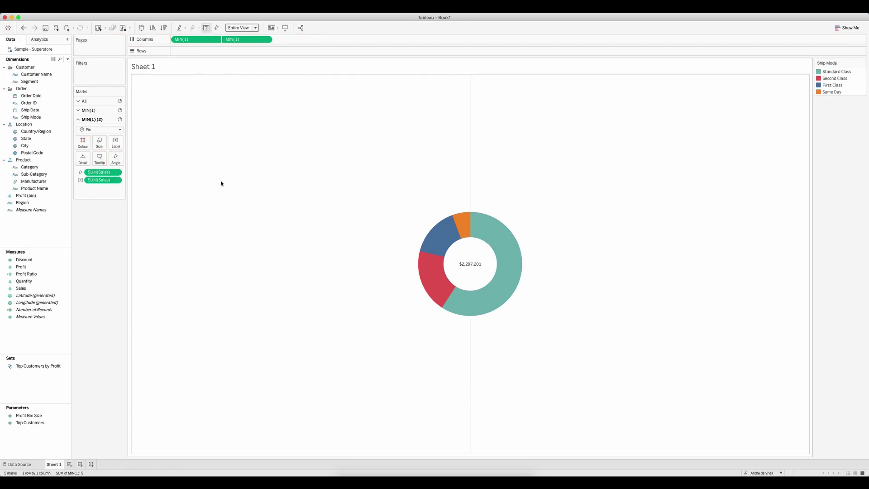